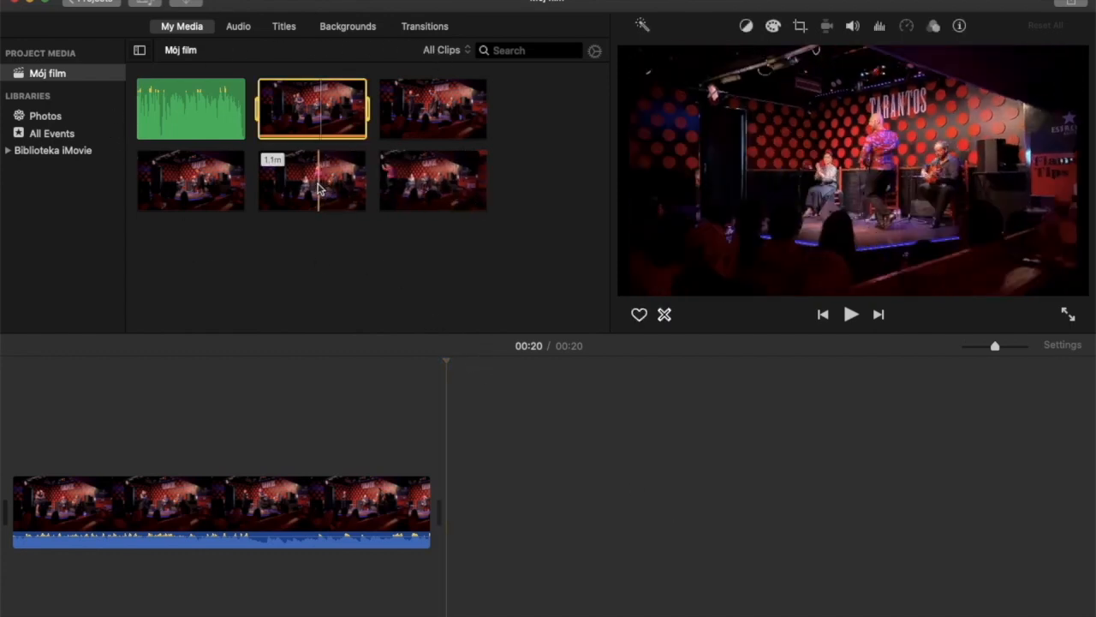
Append the 1.1-minute clip after the first timeline clip and trim its beginning so about 52.3 s remains
drag(319, 189, 562, 509)
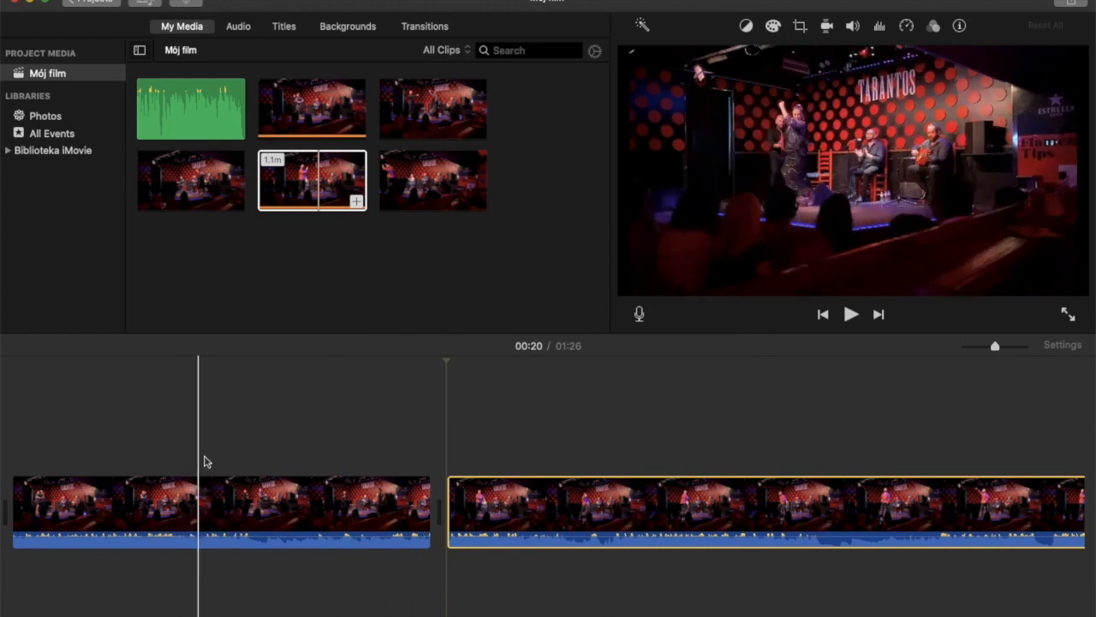
click(582, 519)
click(778, 512)
right_click(779, 512)
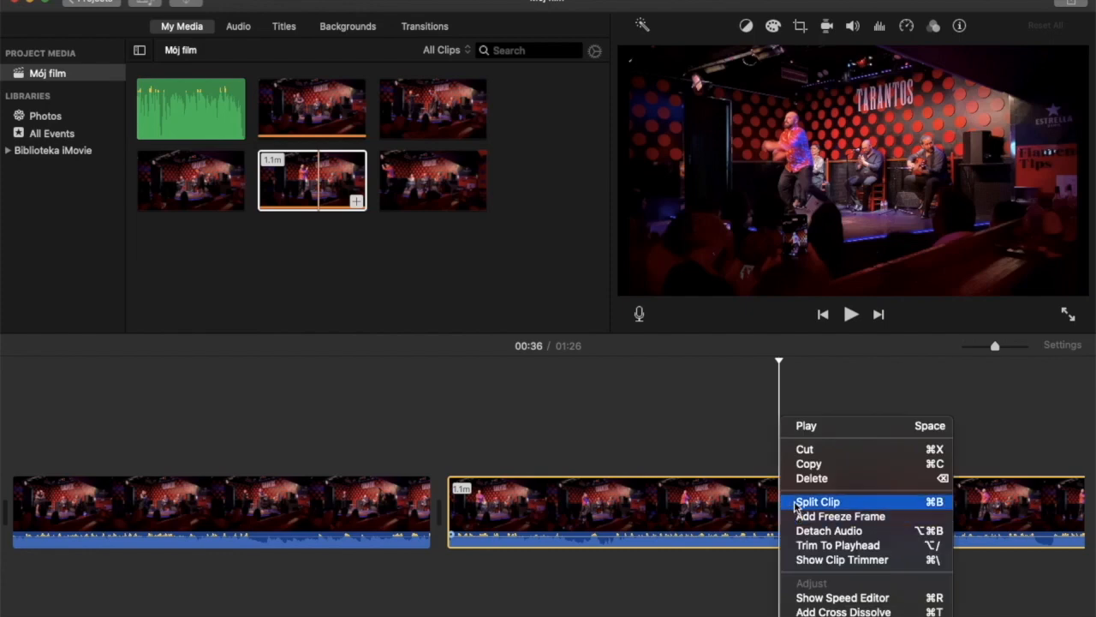
click(521, 449)
drag(454, 506, 728, 514)
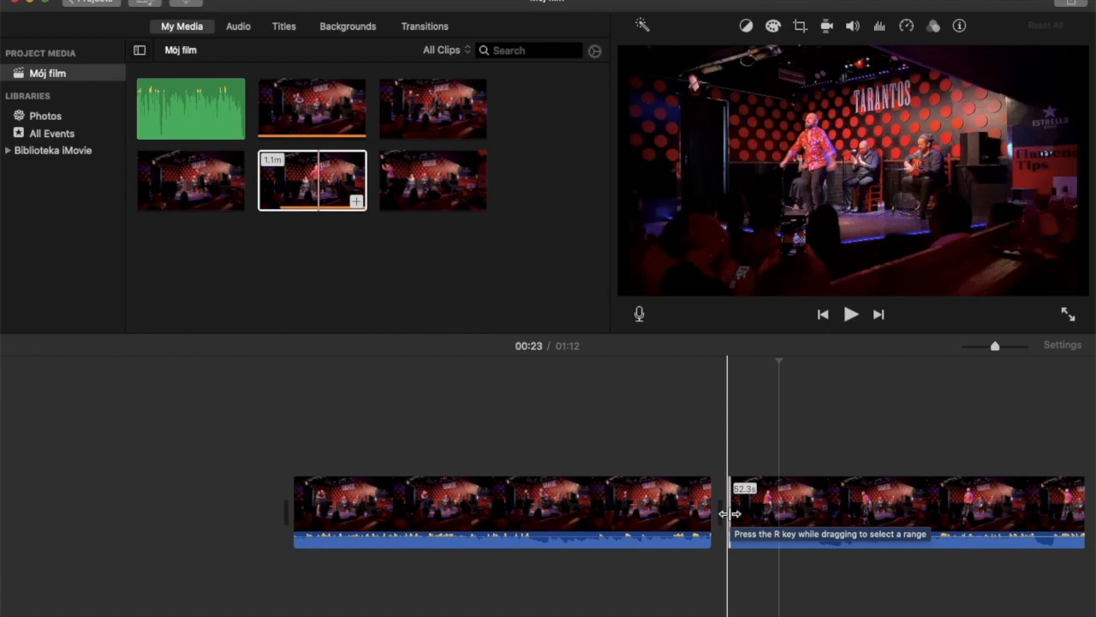
Scrub through the first clip, from near its end back to the start of the timeline
click(857, 507)
click(653, 499)
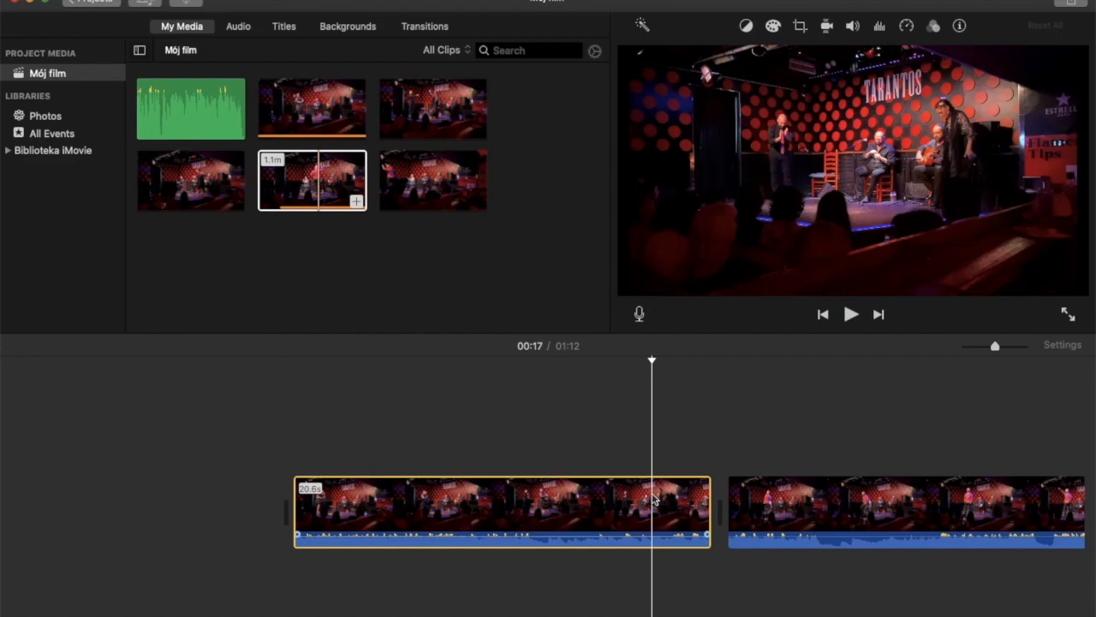
click(678, 369)
click(690, 364)
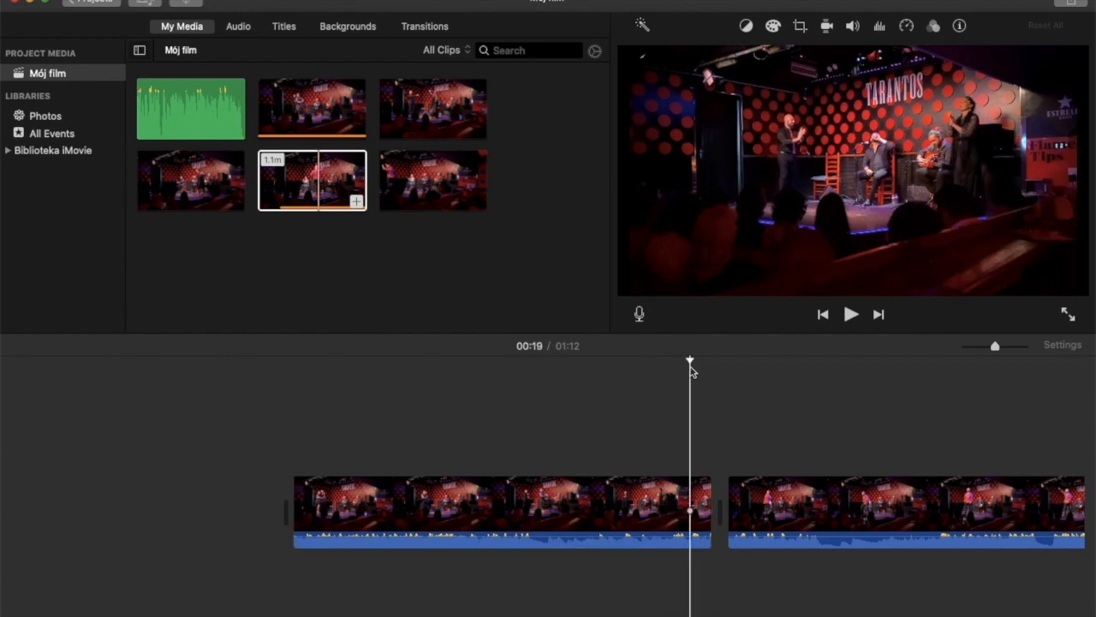
click(424, 387)
click(335, 379)
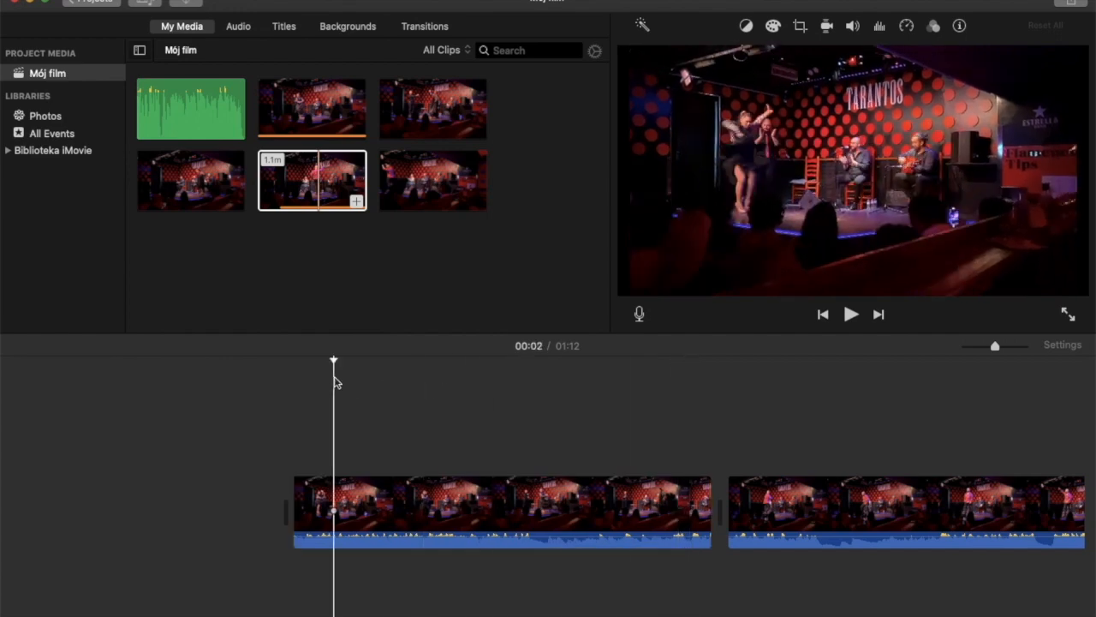
click(298, 375)
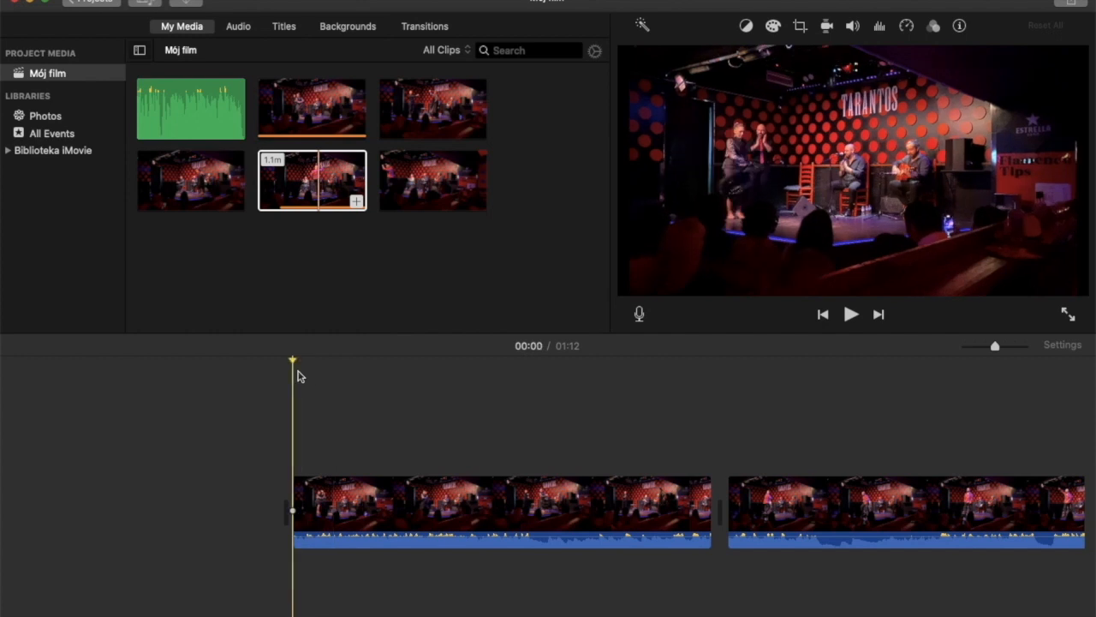
Play the direct cut between the two clips twice, starting from about 00:19
click(692, 370)
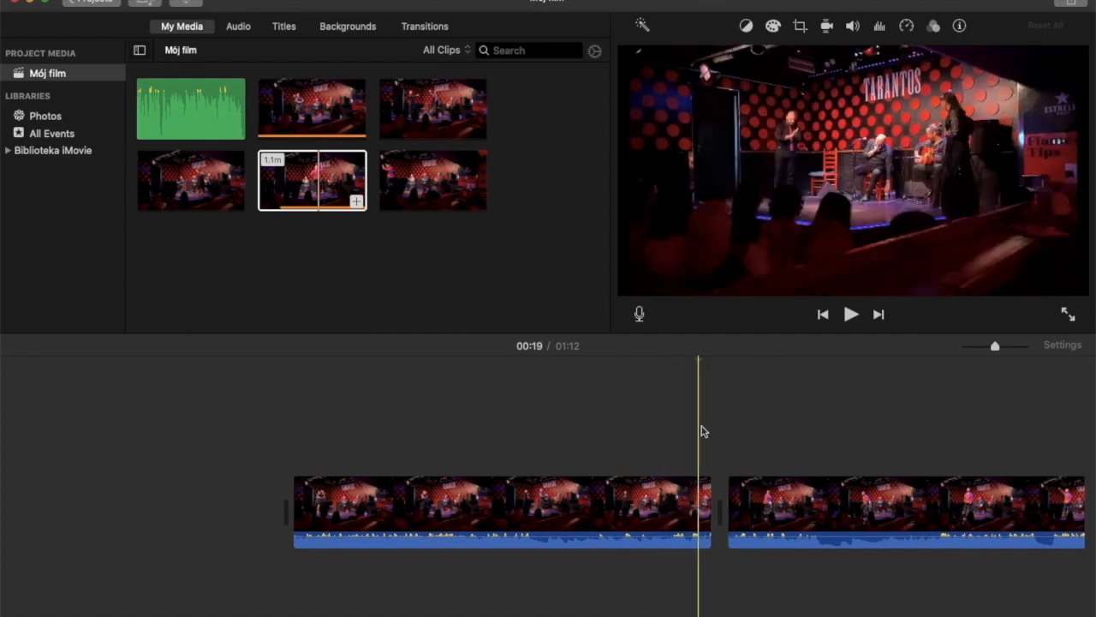
click(851, 314)
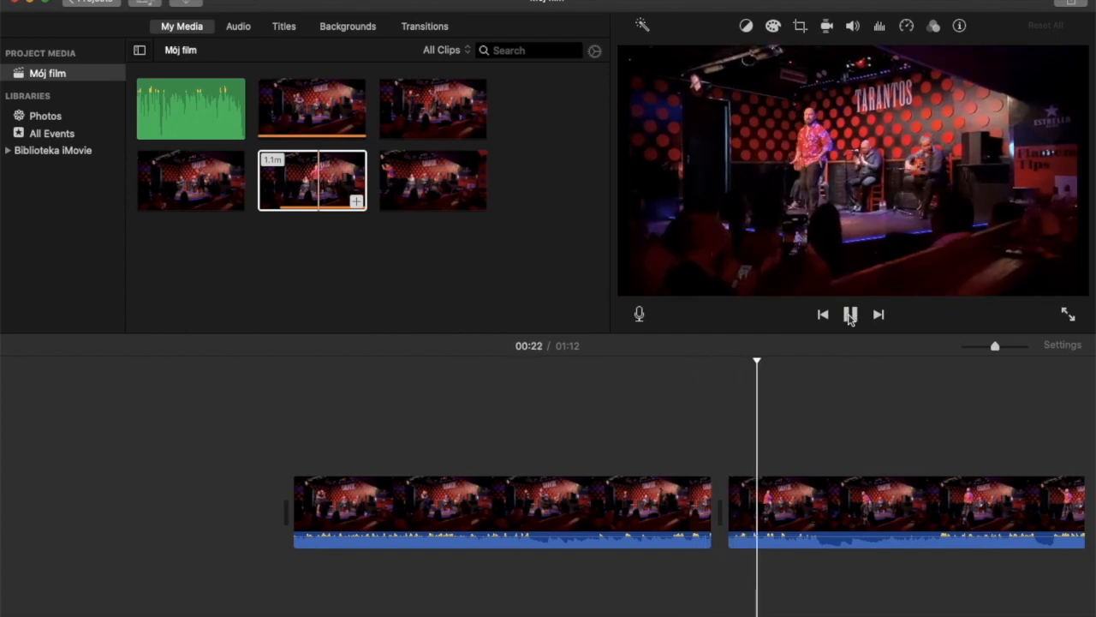
click(851, 314)
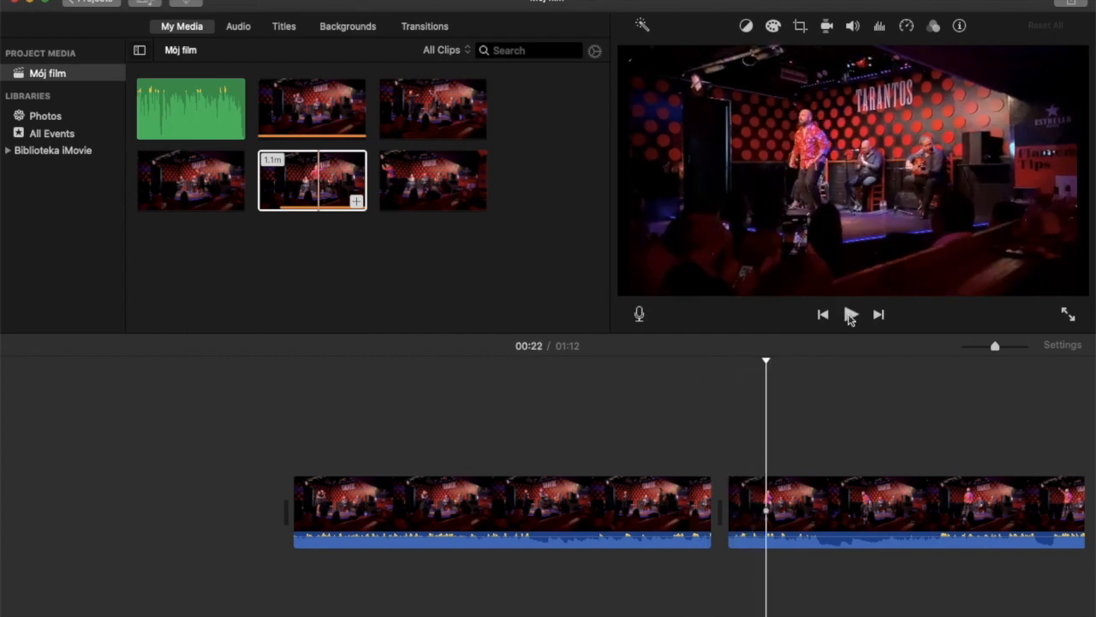
click(690, 352)
click(852, 316)
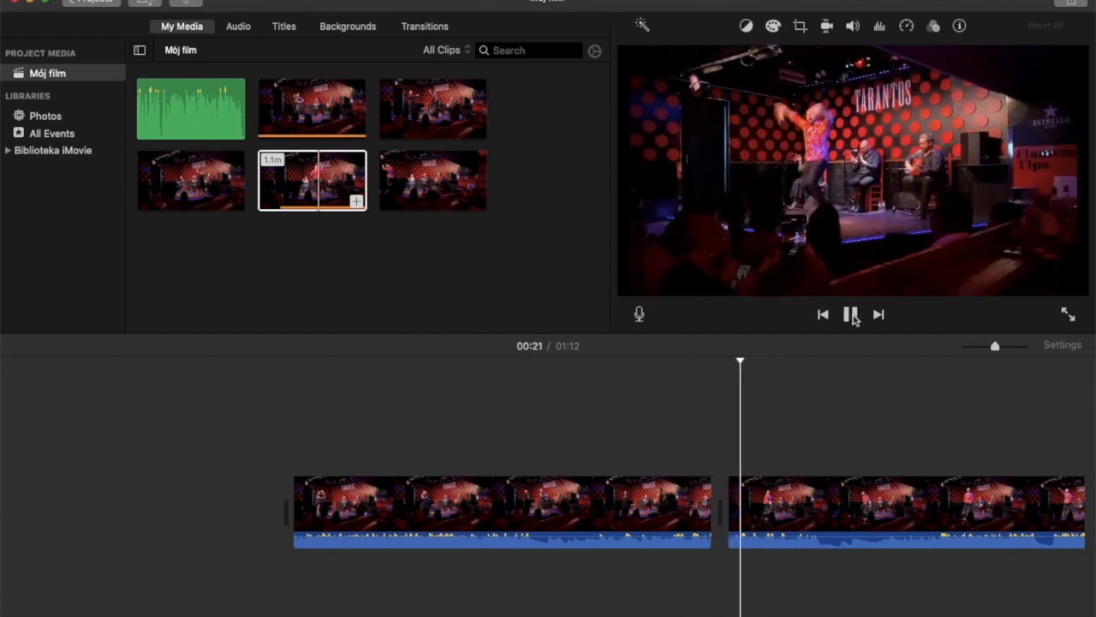
click(851, 315)
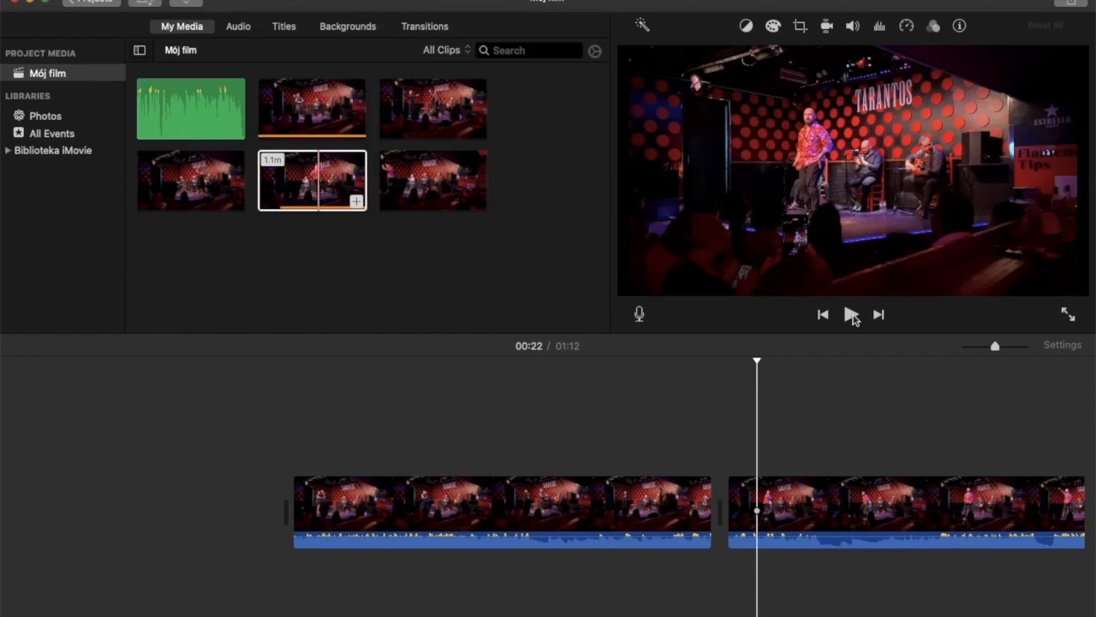
Browse the available transitions and place Fade to Black between the two timeline clips
click(424, 27)
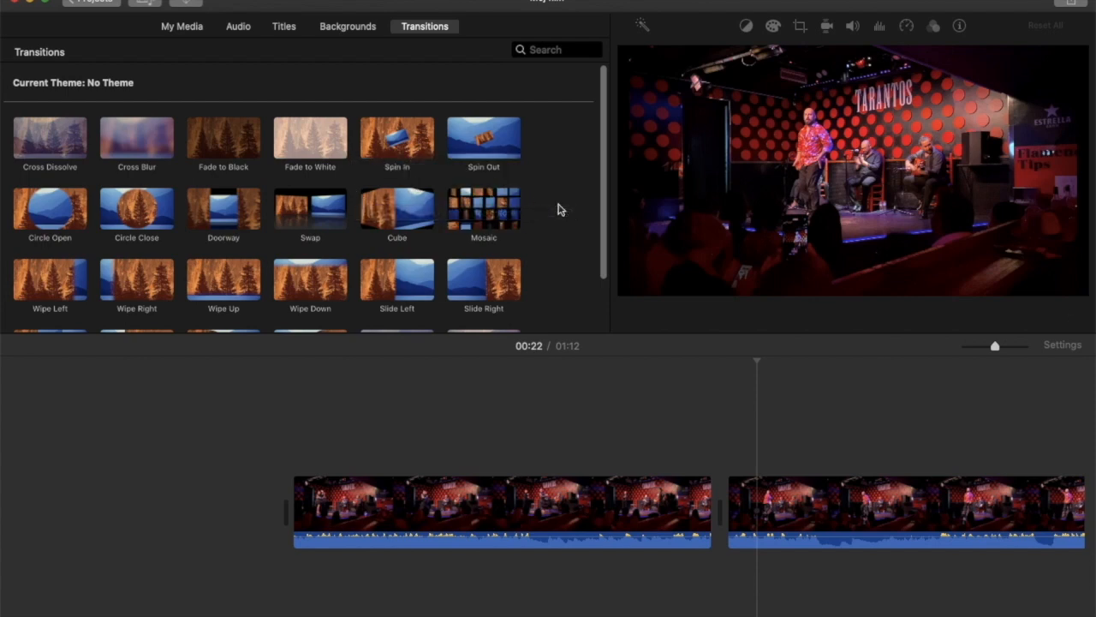
scroll(558, 209, down, 3)
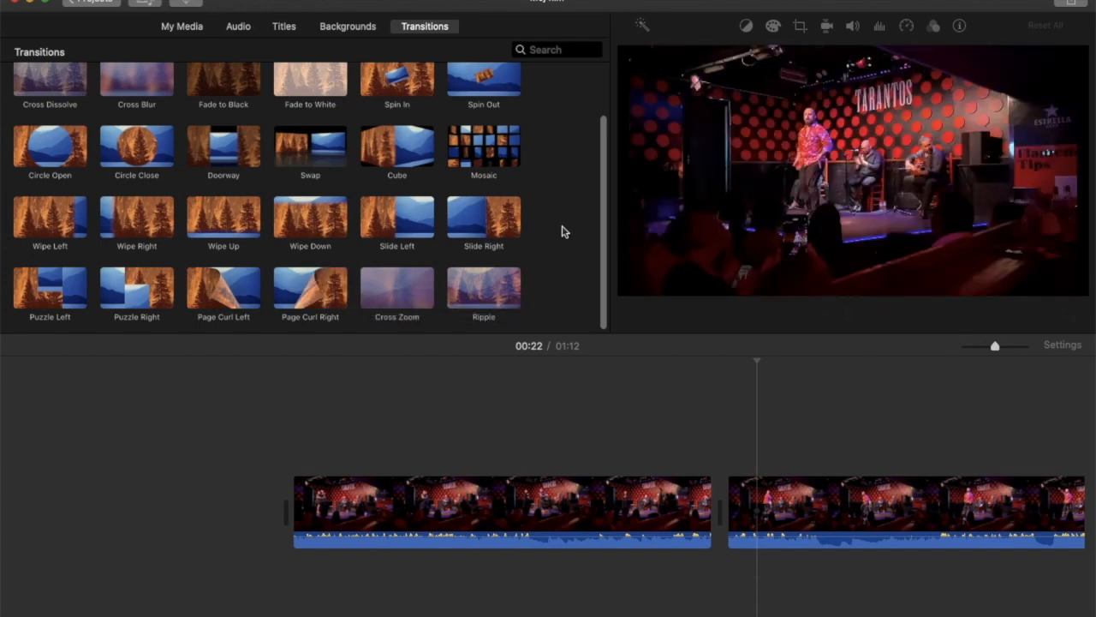
scroll(563, 231, up, 3)
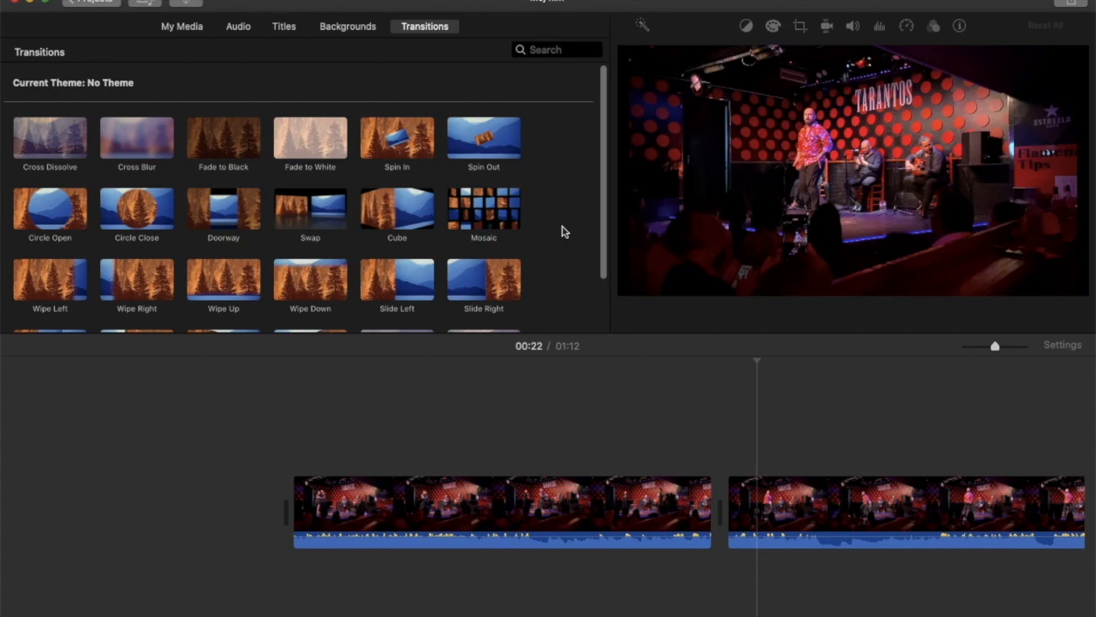
click(180, 28)
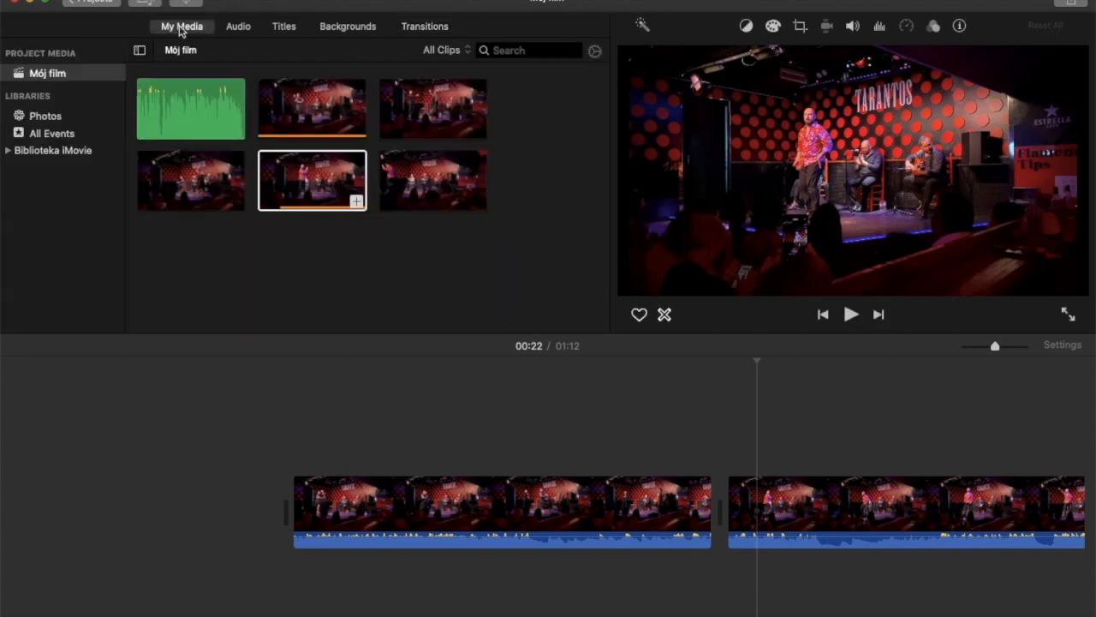
click(420, 27)
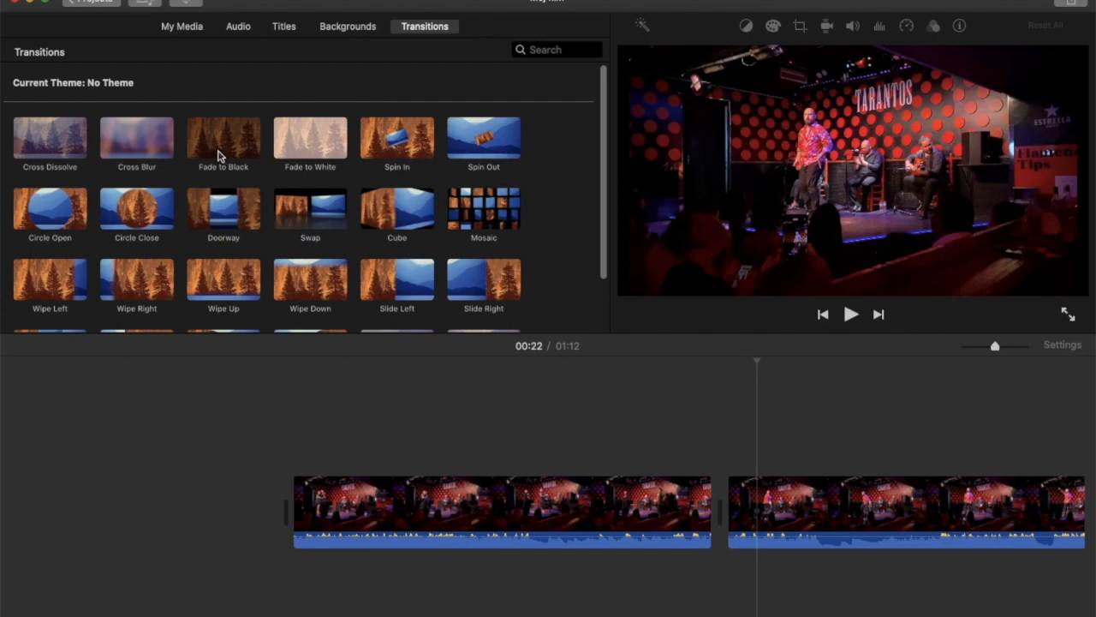
drag(218, 155, 702, 514)
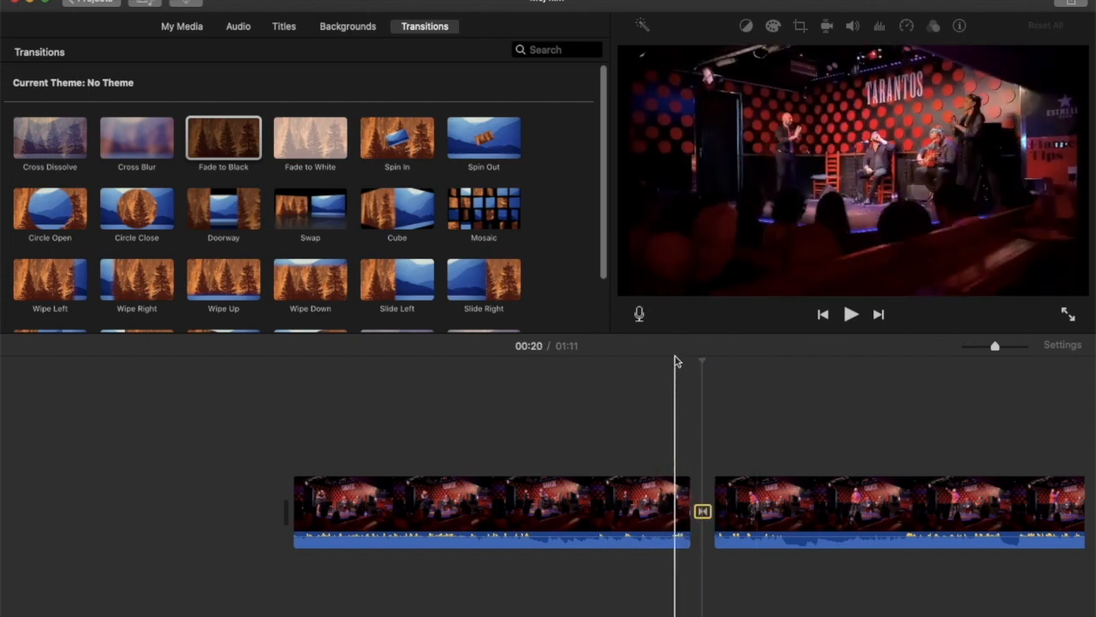
Play the Fade to Black transition from about 00:18, stop shortly after it, and select the transition between the clips
click(675, 505)
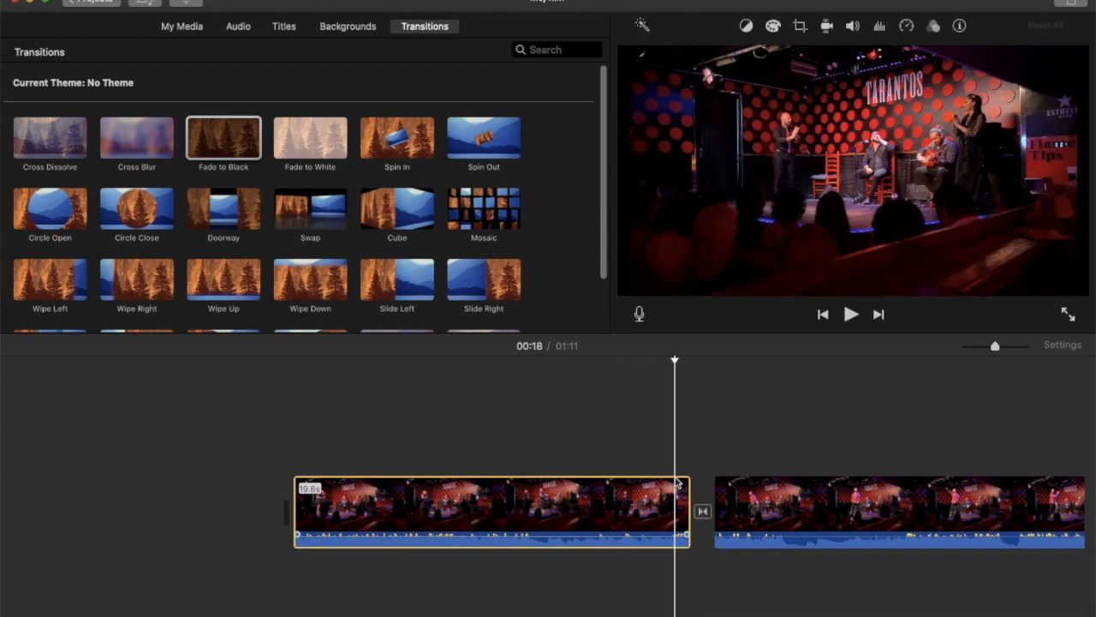
click(848, 316)
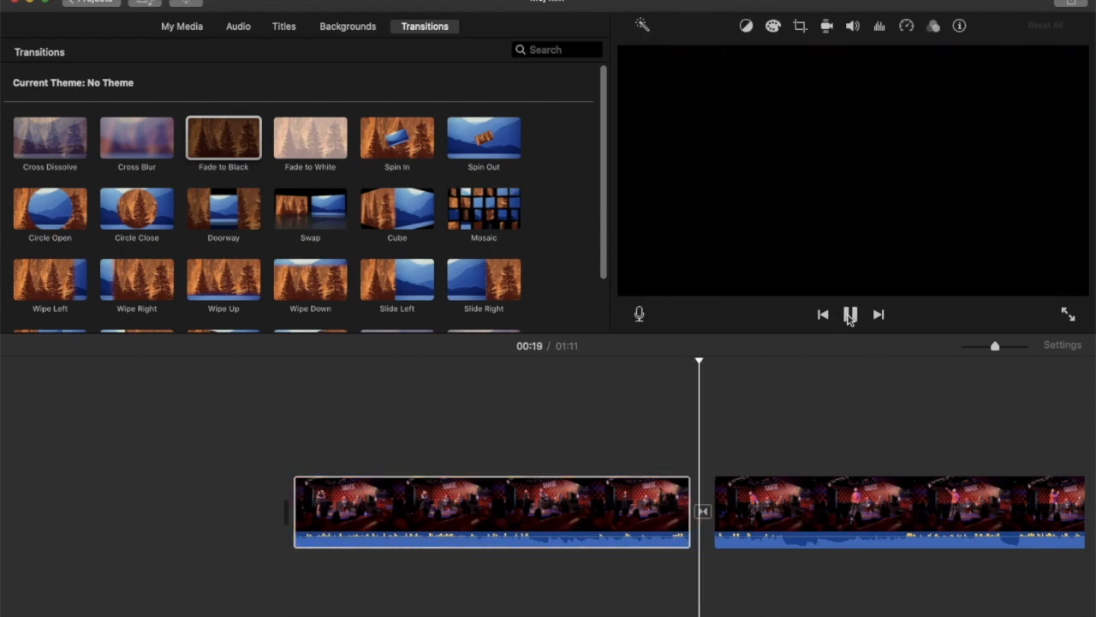
click(849, 316)
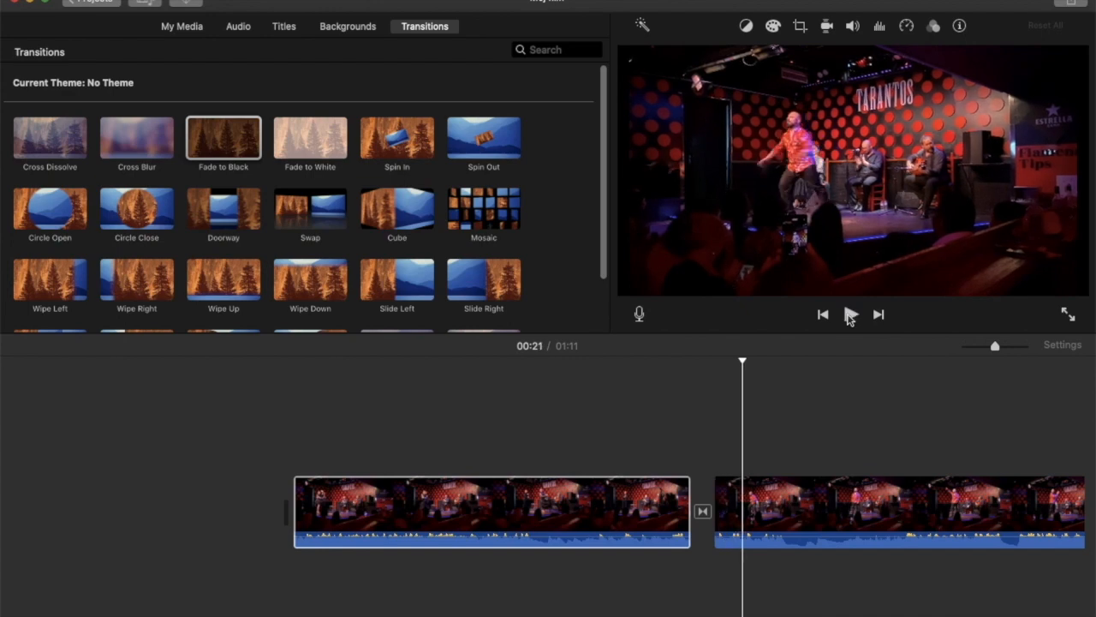
click(703, 513)
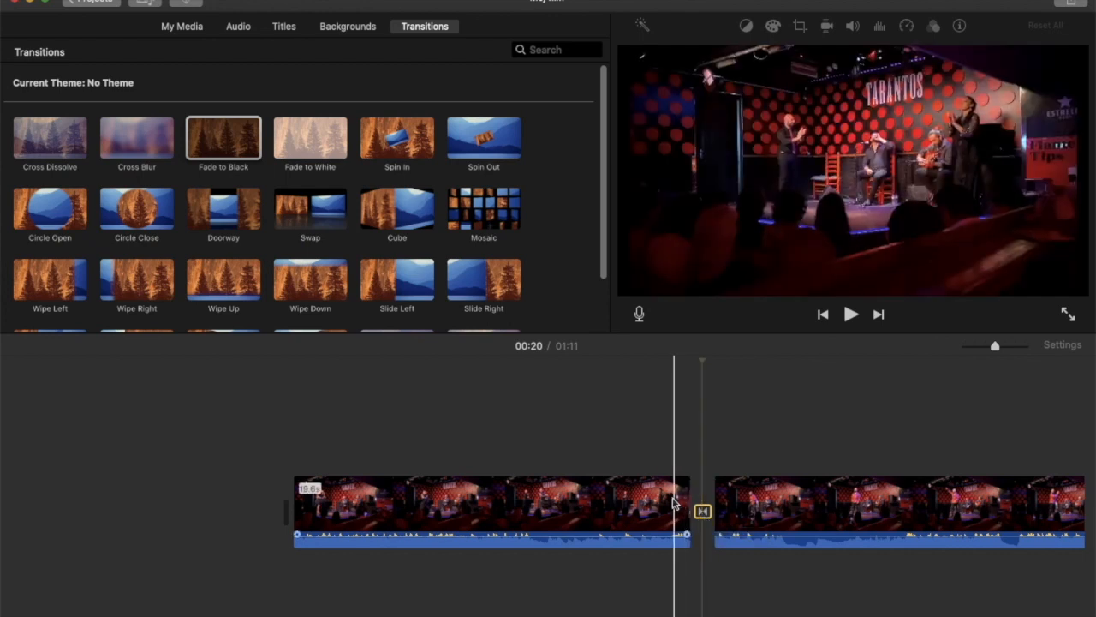
Shorten the end of the first clip by about 1 s and adjust the second clip's start to leave about 55.6 s
click(673, 504)
drag(687, 490, 667, 491)
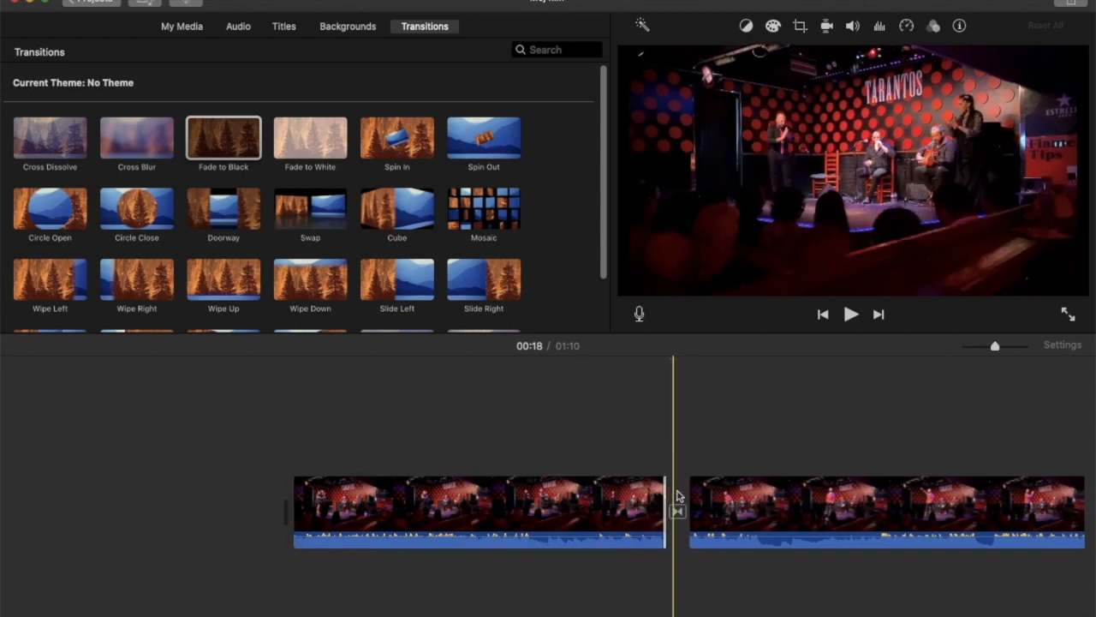
drag(692, 491, 718, 489)
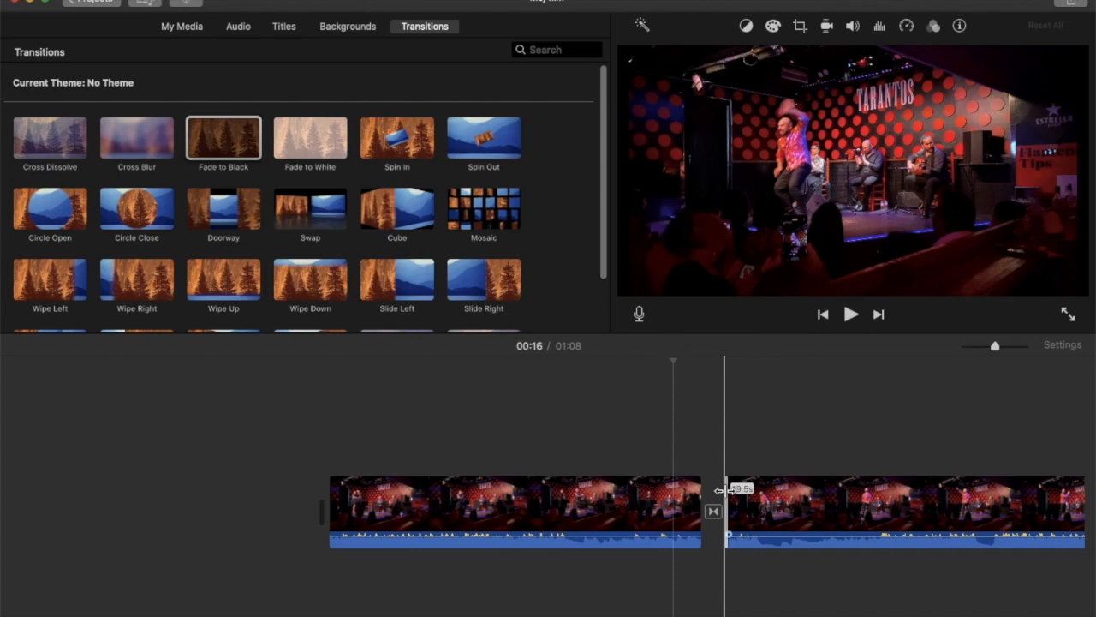
click(683, 368)
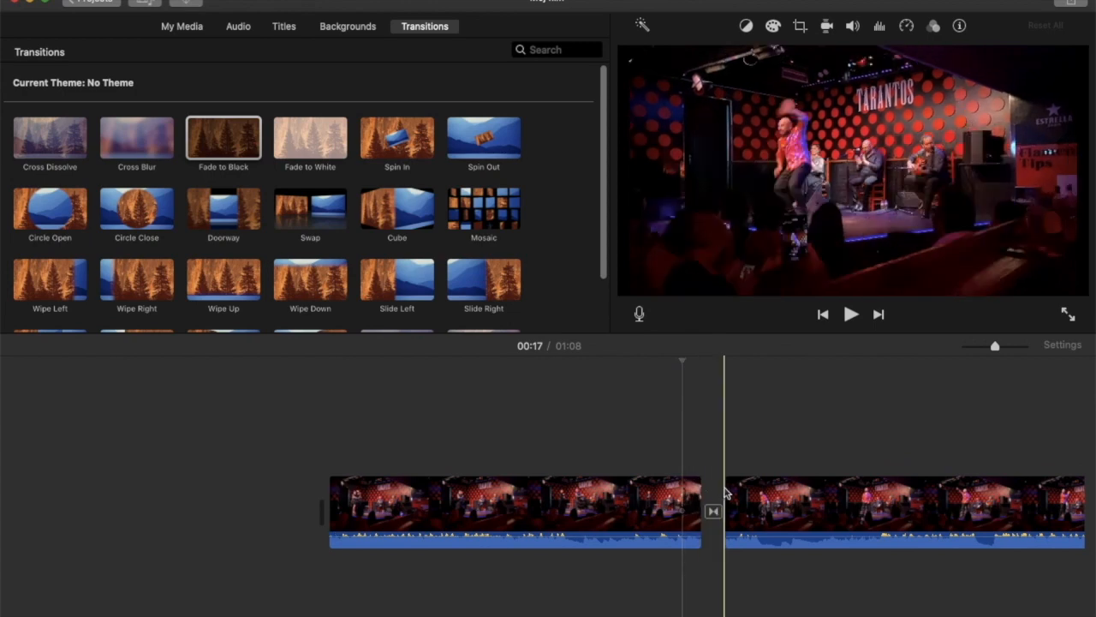
drag(722, 488, 597, 493)
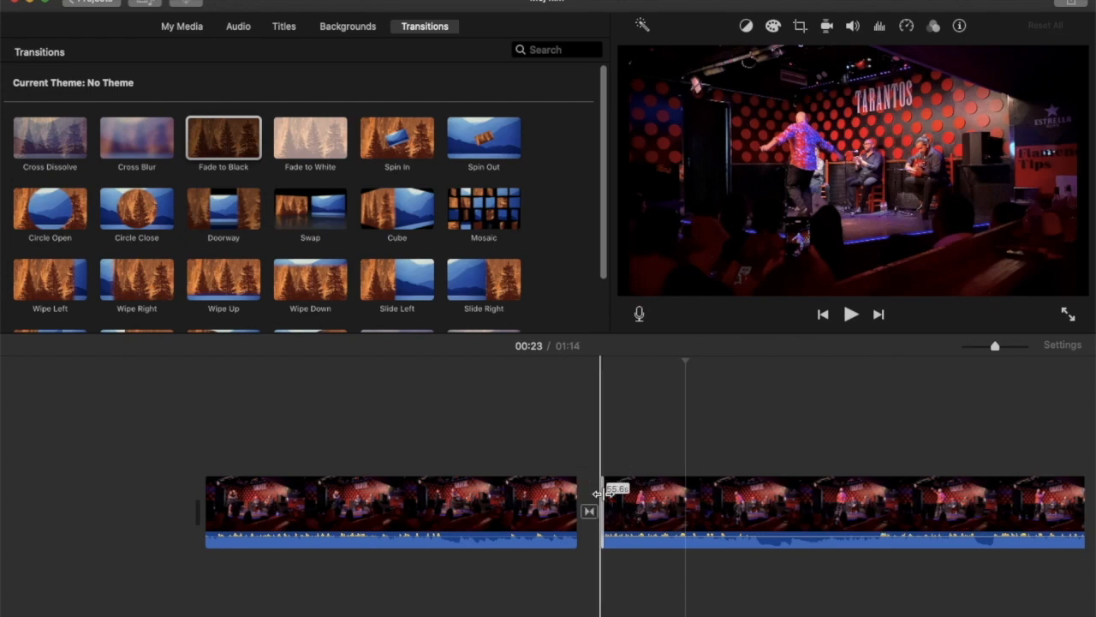